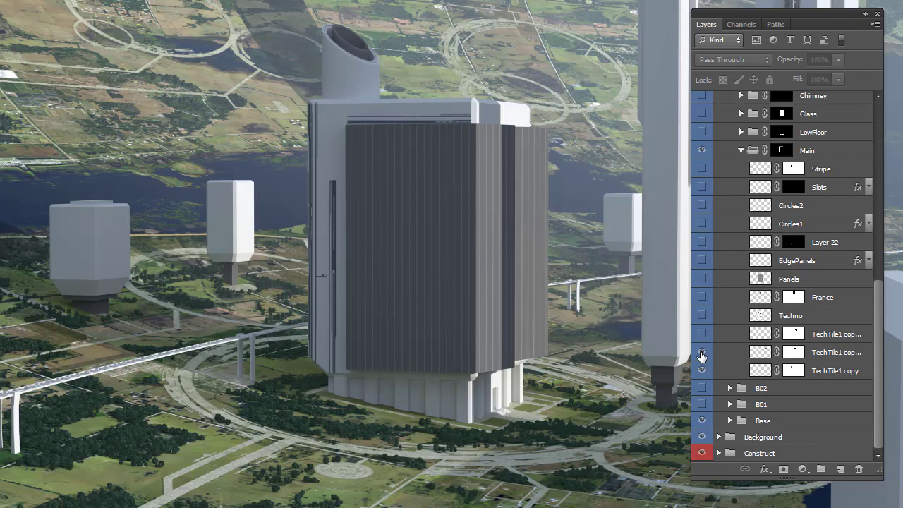
Step: Turn on the TechTile1 copy, France, Panels, EdgePanels, Layer 22 and Circles1 layers, zooming onto the tower
{"action": "left_click", "coordinate": [702, 333]}
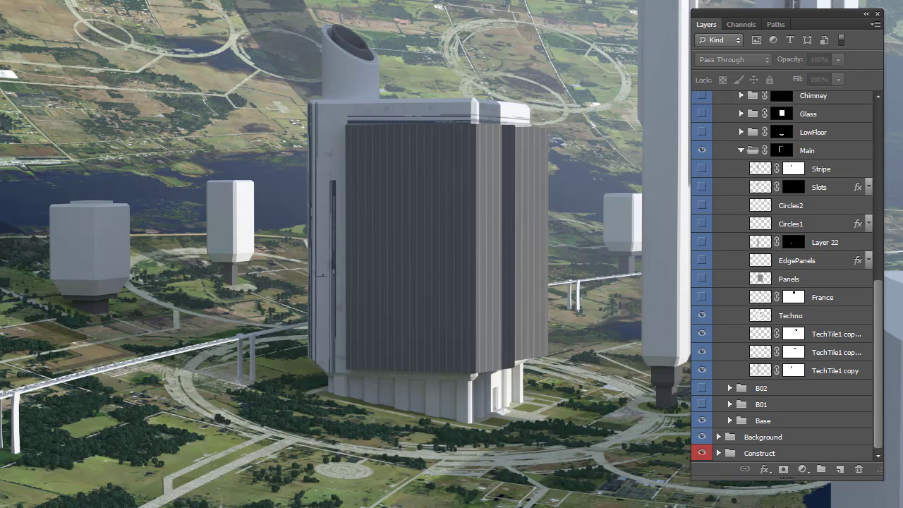
{"action": "left_click", "coordinate": [315, 185]}
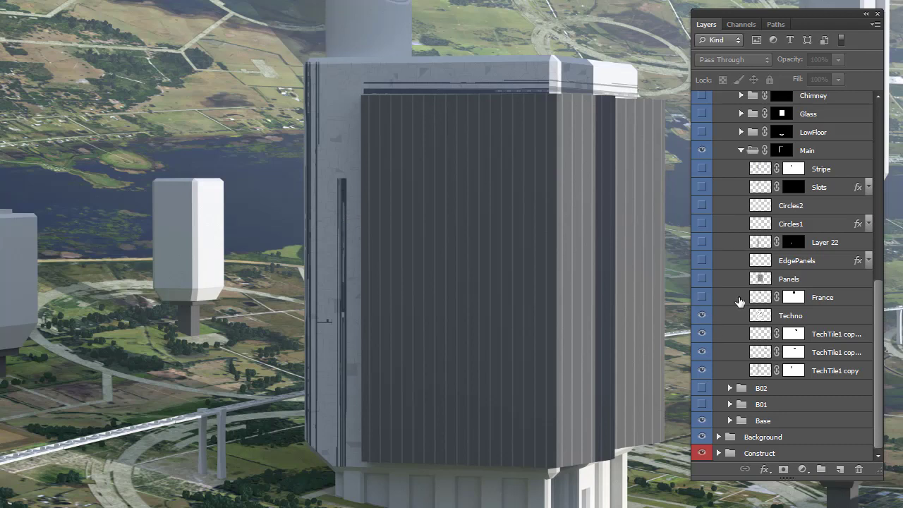
{"action": "left_click", "coordinate": [702, 296]}
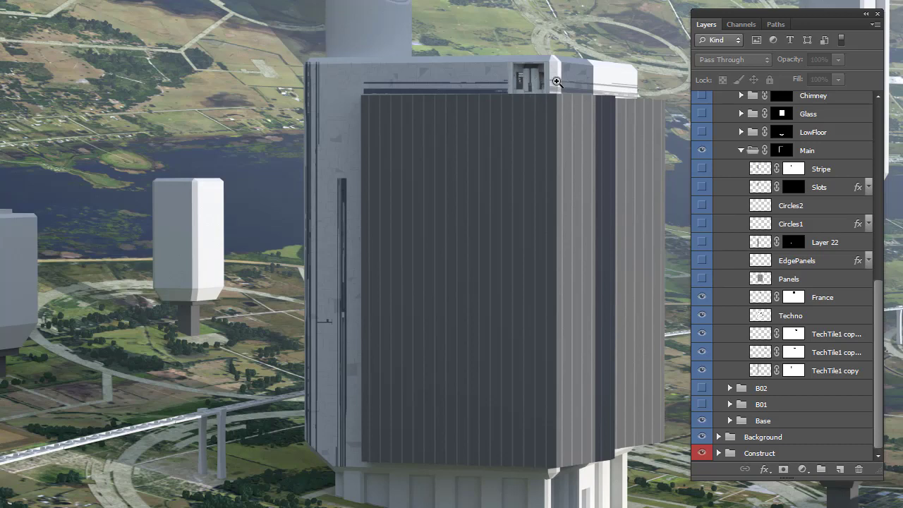
{"action": "left_click", "coordinate": [702, 279]}
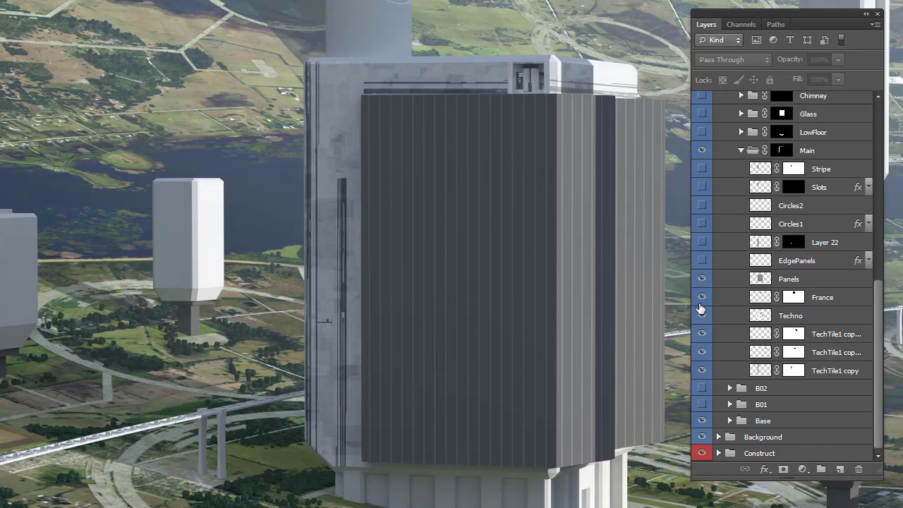
{"action": "left_click", "coordinate": [701, 261]}
{"action": "left_click", "coordinate": [701, 242]}
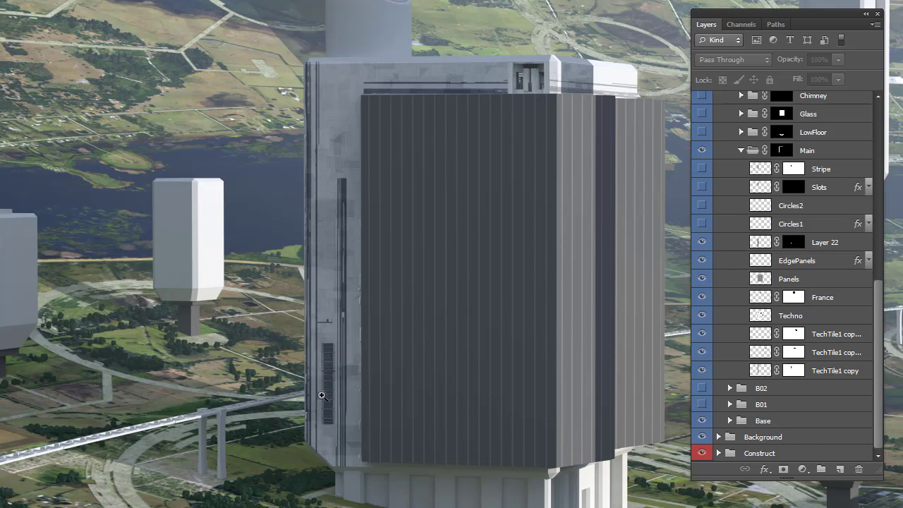
{"action": "left_click", "coordinate": [701, 224]}
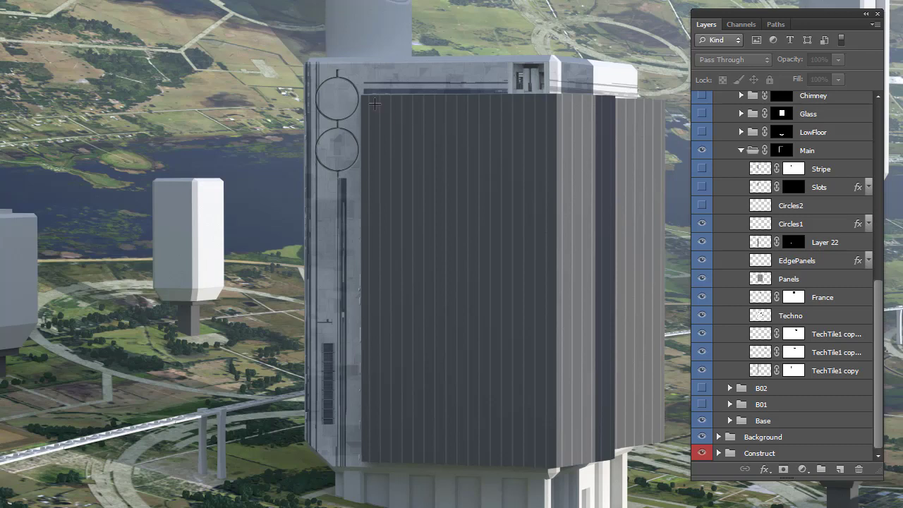
Step: Expand Circles1's effects and zoom in on the two circles, then back out
{"action": "left_click", "coordinate": [868, 223]}
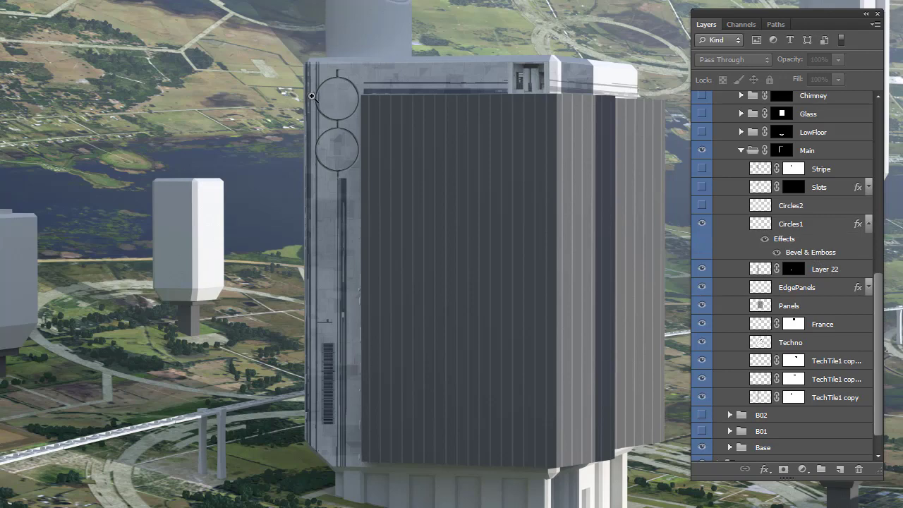
{"action": "left_click_drag", "start_coordinate": [337, 104], "coordinate": [383, 151]}
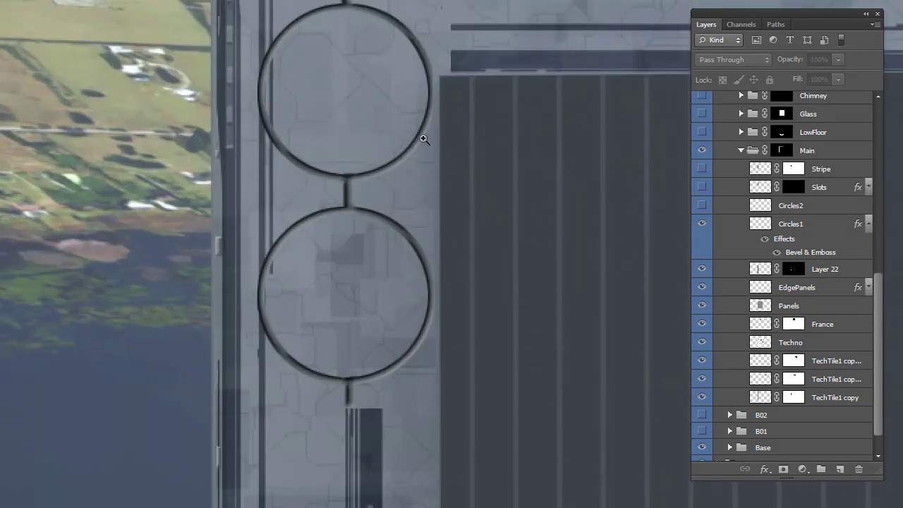
{"action": "left_click", "coordinate": [466, 252], "text": "alt"}
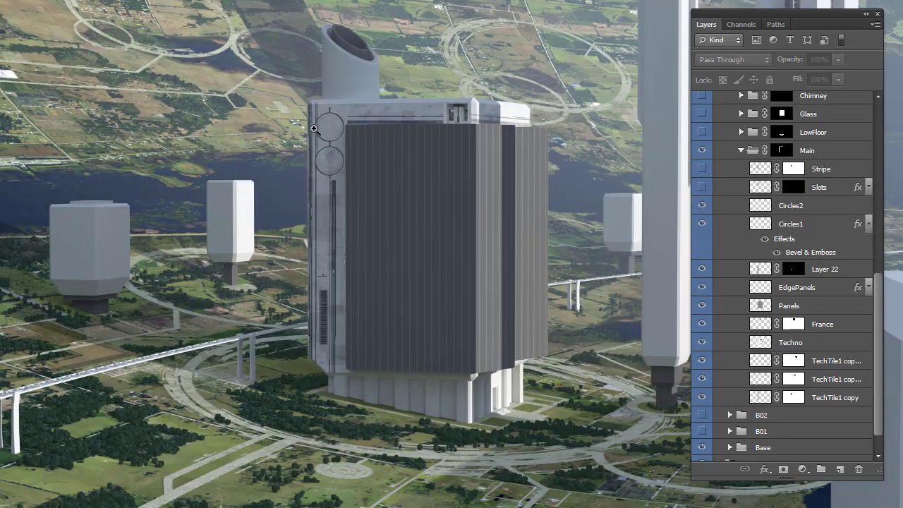
Step: Show the Slots and Stripe layers to add the blue stripe along the left edge
{"action": "left_click", "coordinate": [702, 187]}
{"action": "left_click", "coordinate": [701, 169]}
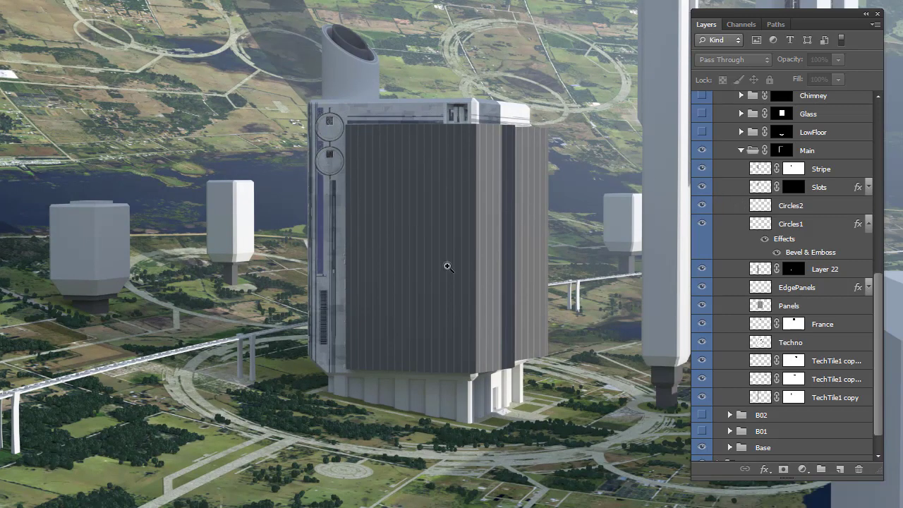
{"action": "scroll", "coordinate": [765, 218], "scroll_direction": "up", "scroll_amount": 2}
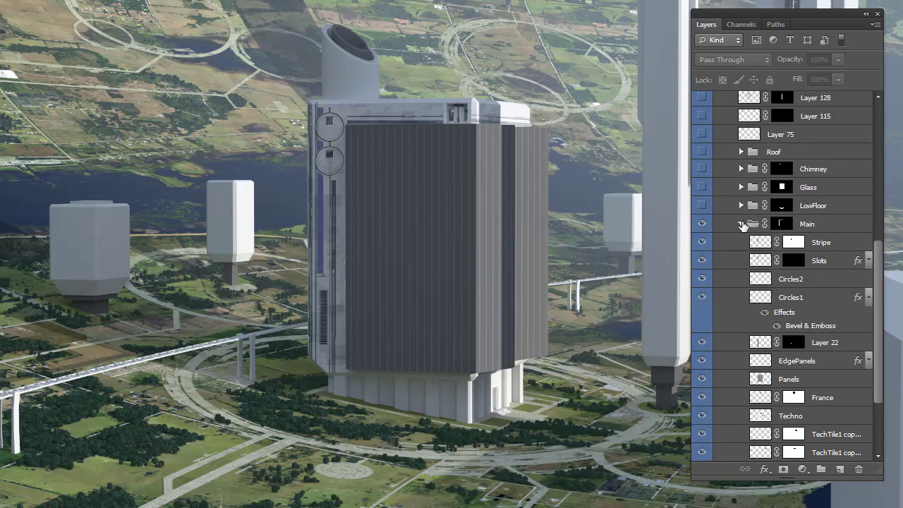
Step: Collapse Main, show the LowFloor and Glass groups, and expand Glass to list its layers
{"action": "left_click", "coordinate": [741, 224]}
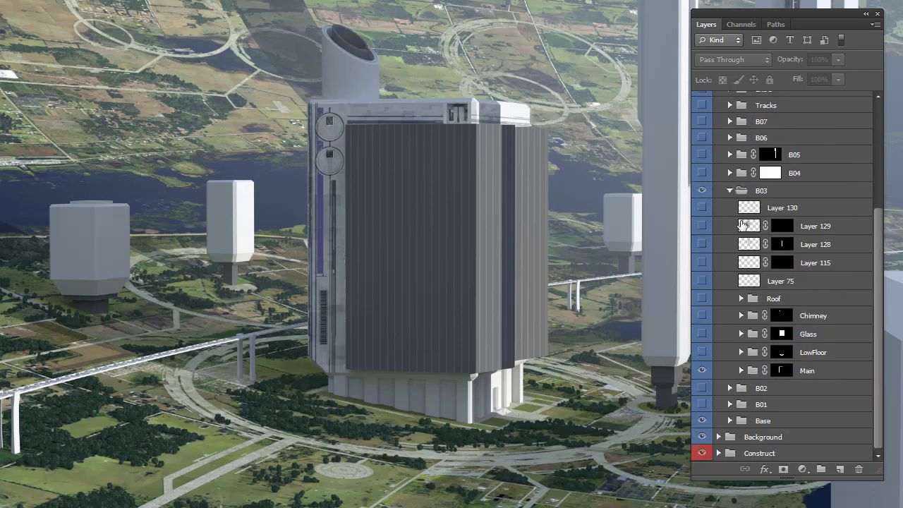
{"action": "left_click", "coordinate": [702, 352]}
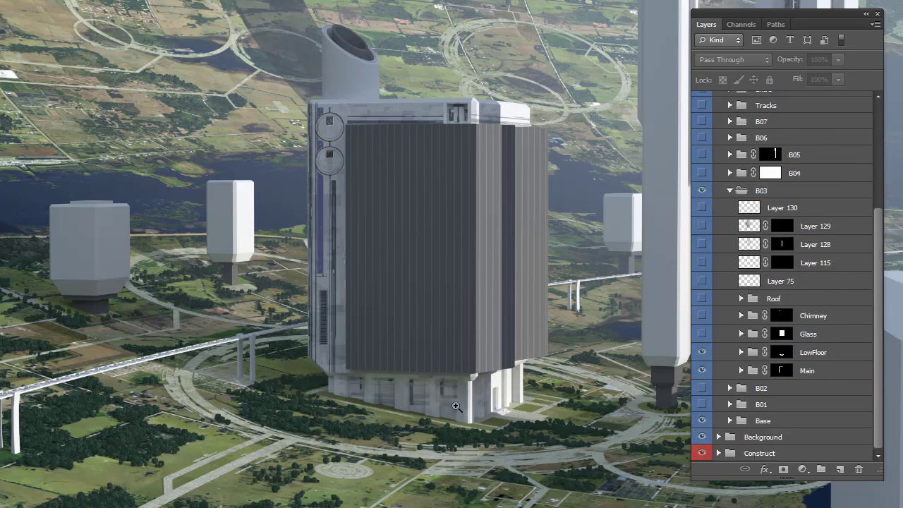
{"action": "left_click", "coordinate": [701, 336]}
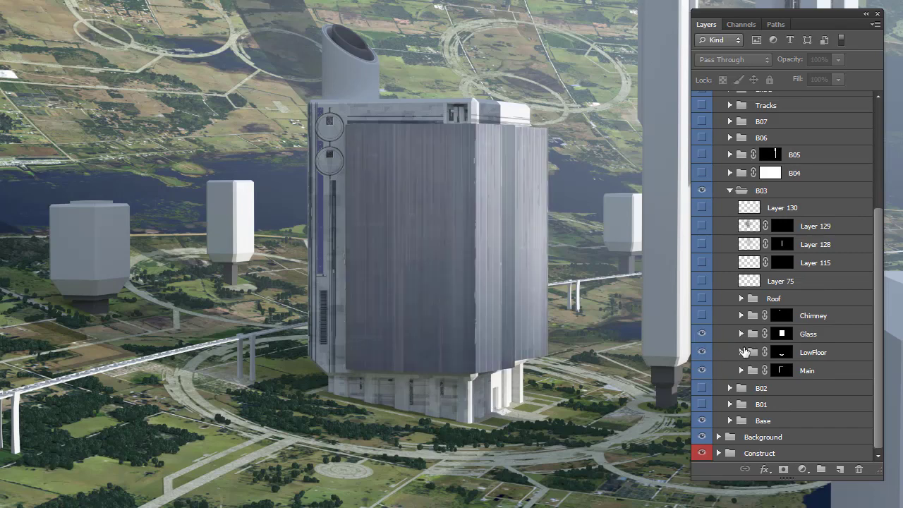
{"action": "left_click", "coordinate": [740, 334]}
{"action": "scroll", "coordinate": [734, 347], "scroll_direction": "down", "scroll_amount": 3}
{"action": "scroll", "coordinate": [734, 347], "scroll_direction": "down", "scroll_amount": 6}
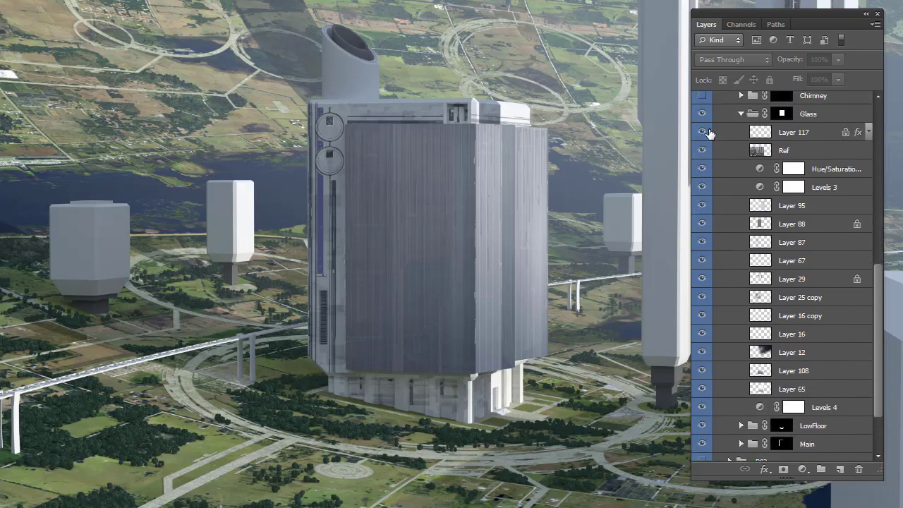
Step: Hide the upper Glass sublayers, then show Layer 108, Layer 12, Layer 16, Layer 16 copy and Layer 25 copy
{"action": "left_click_drag", "start_coordinate": [702, 132], "coordinate": [701, 397]}
{"action": "left_click", "coordinate": [708, 387]}
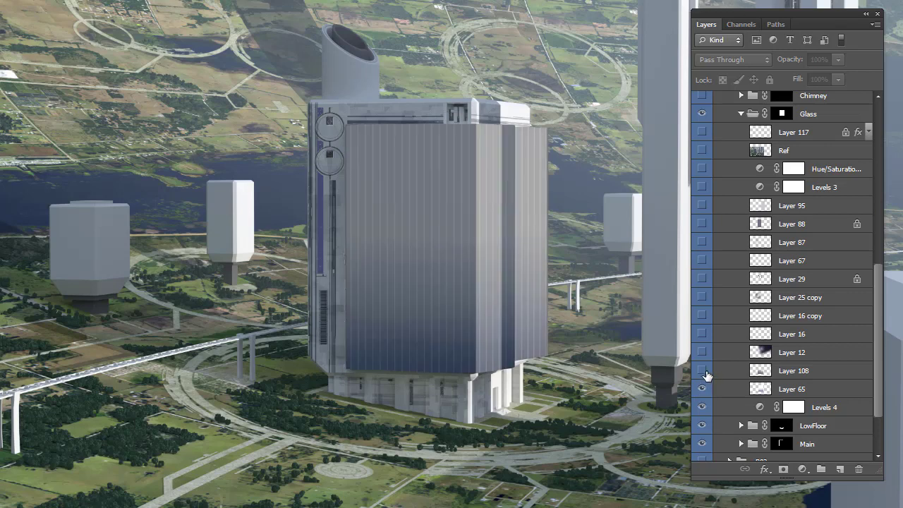
{"action": "left_click", "coordinate": [702, 370]}
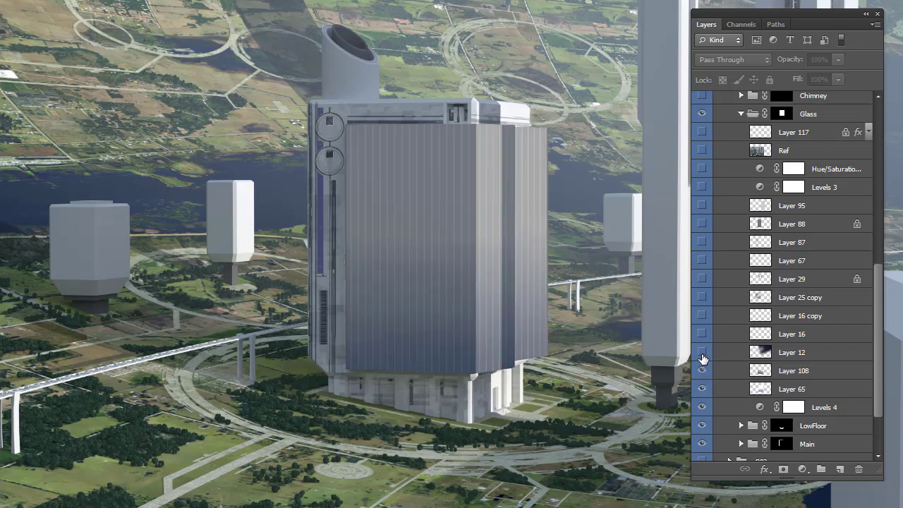
{"action": "left_click", "coordinate": [702, 354]}
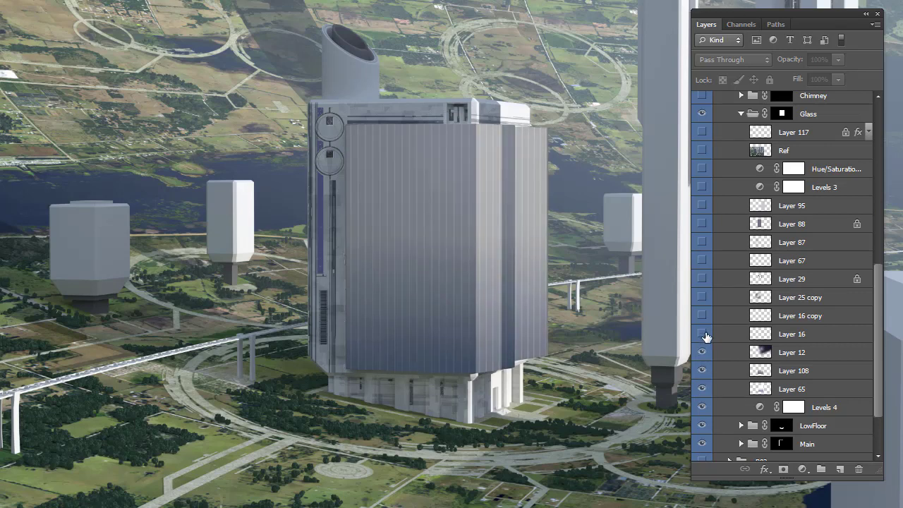
{"action": "left_click", "coordinate": [702, 334]}
{"action": "left_click", "coordinate": [702, 316]}
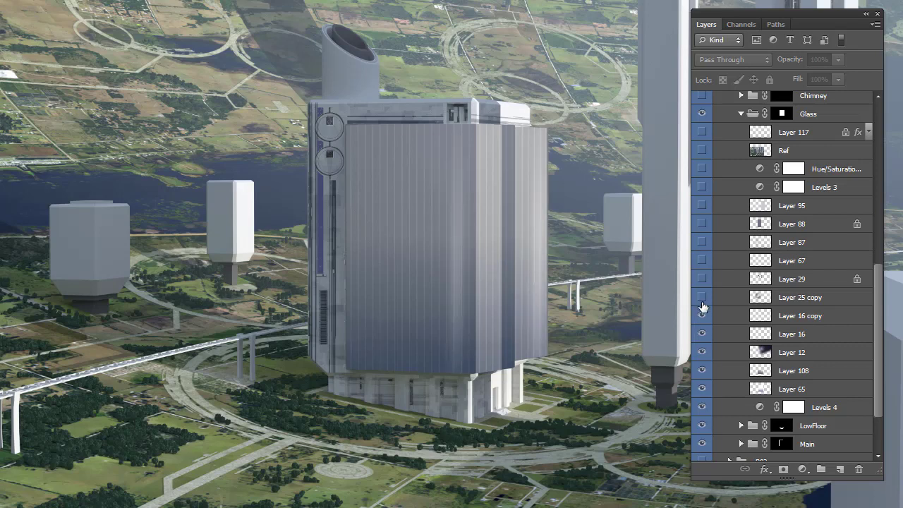
{"action": "left_click", "coordinate": [702, 298]}
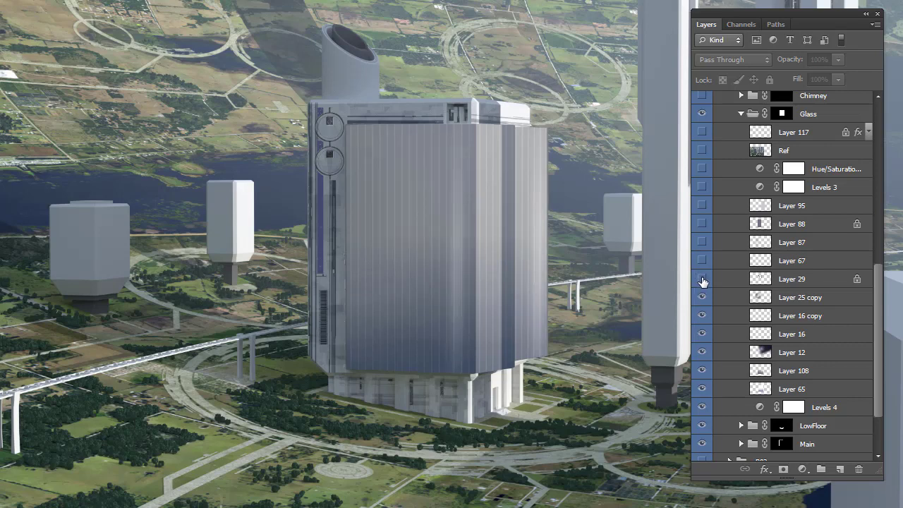
Step: Show Layers 29, 67, 87, 88, 95, Levels 3 and Ref, and select the Ref layer
{"action": "left_click", "coordinate": [702, 279]}
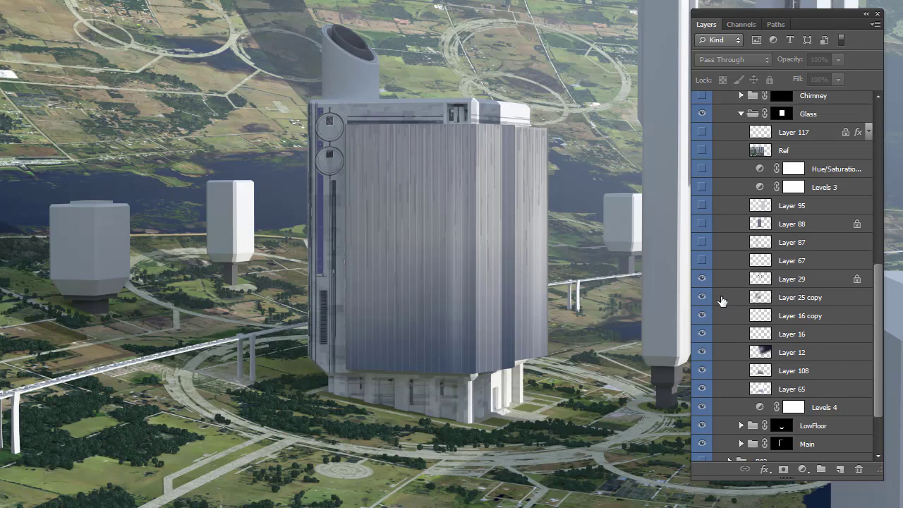
{"action": "left_click", "coordinate": [702, 261]}
{"action": "left_click", "coordinate": [702, 242]}
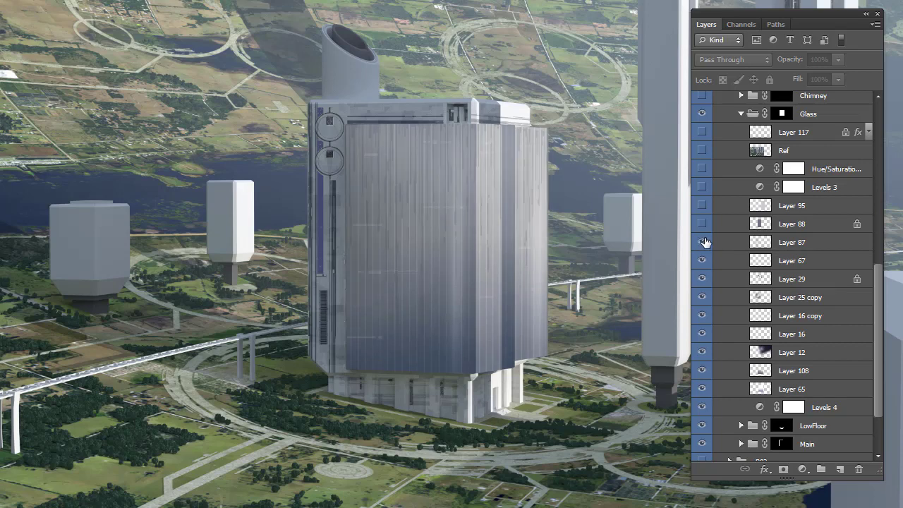
{"action": "left_click", "coordinate": [702, 224]}
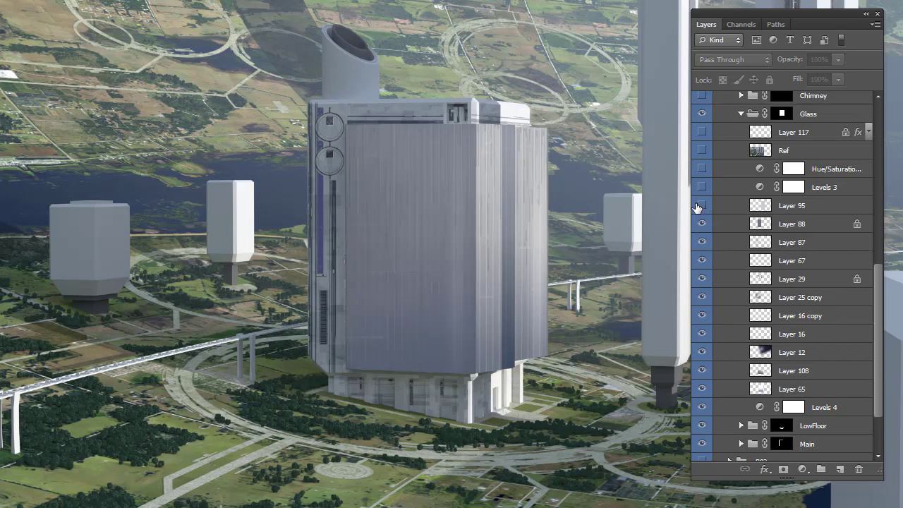
{"action": "left_click", "coordinate": [702, 205]}
{"action": "left_click", "coordinate": [702, 188]}
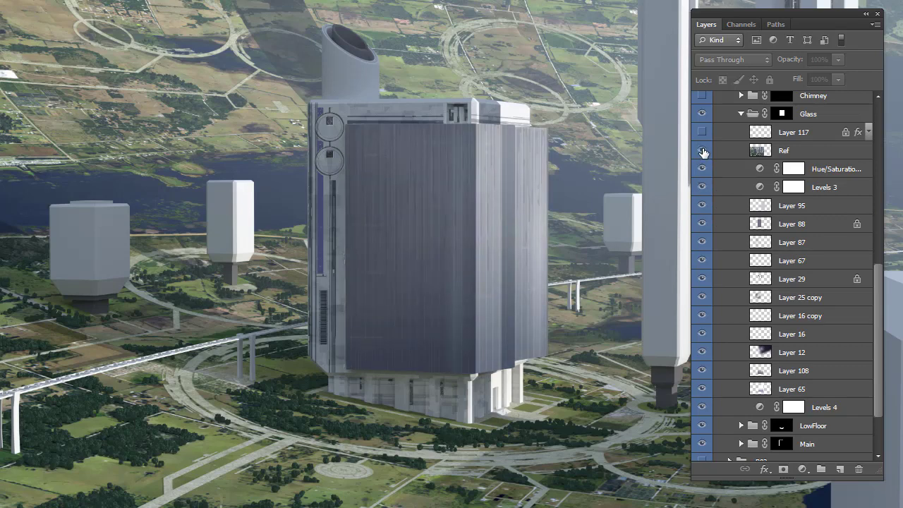
{"action": "left_click", "coordinate": [701, 151]}
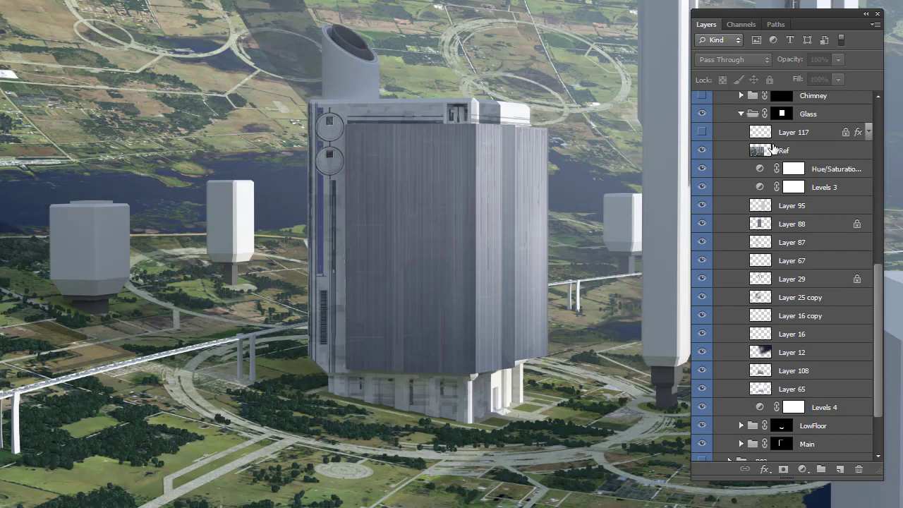
{"action": "left_click", "coordinate": [767, 150]}
{"action": "left_click", "coordinate": [741, 57]}
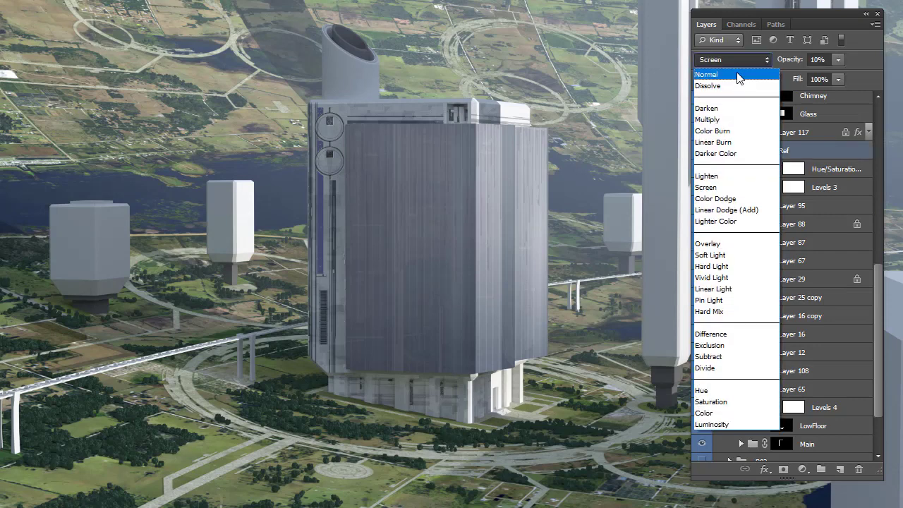
{"action": "left_click", "coordinate": [736, 72]}
{"action": "left_click", "coordinate": [837, 61]}
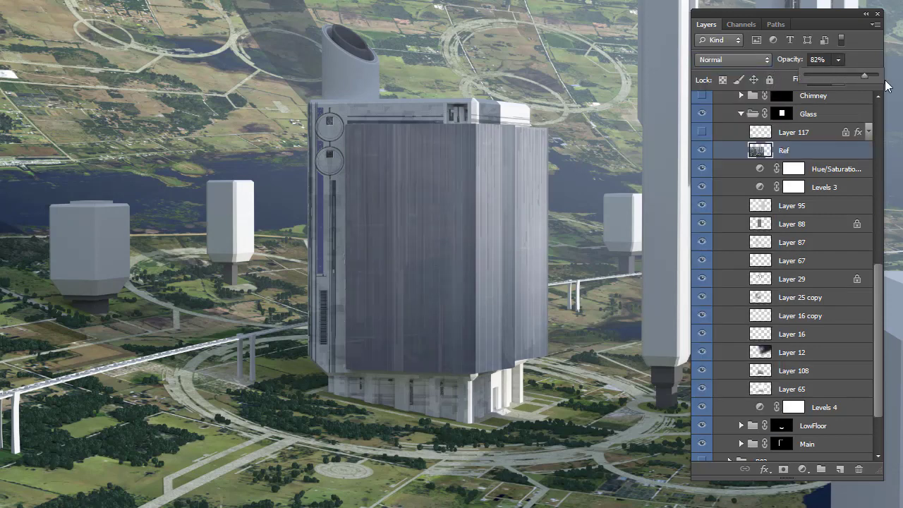
{"action": "left_click_drag", "start_coordinate": [886, 85], "coordinate": [899, 84]}
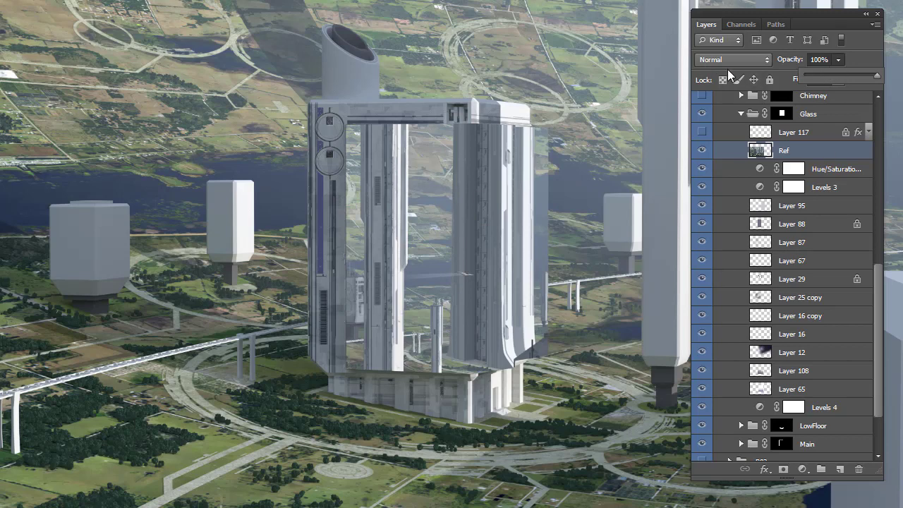
{"action": "key", "text": "ctrl+z"}
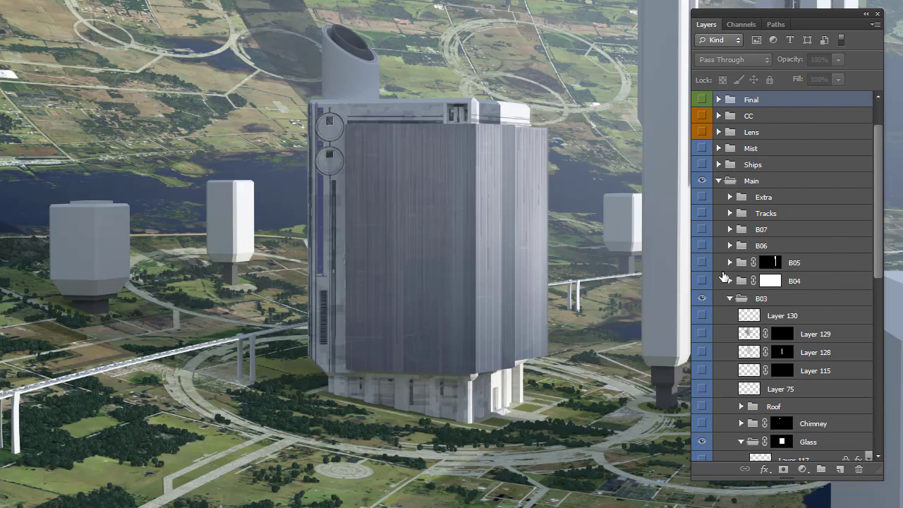
Step: Collapse the Glass group and show the Chimney and Layer 75 textures, toggling Layer 75 to compare
{"action": "scroll", "coordinate": [707, 407], "scroll_direction": "down", "scroll_amount": 3}
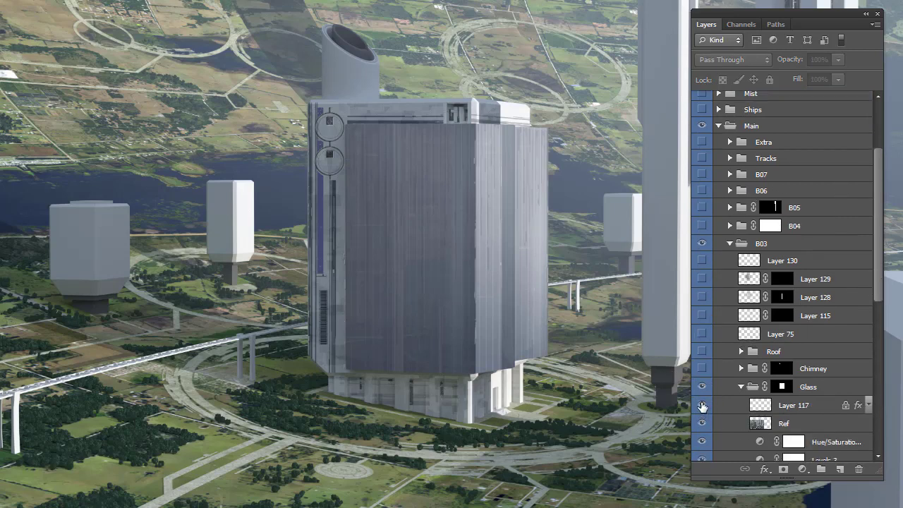
{"action": "left_click", "coordinate": [741, 386]}
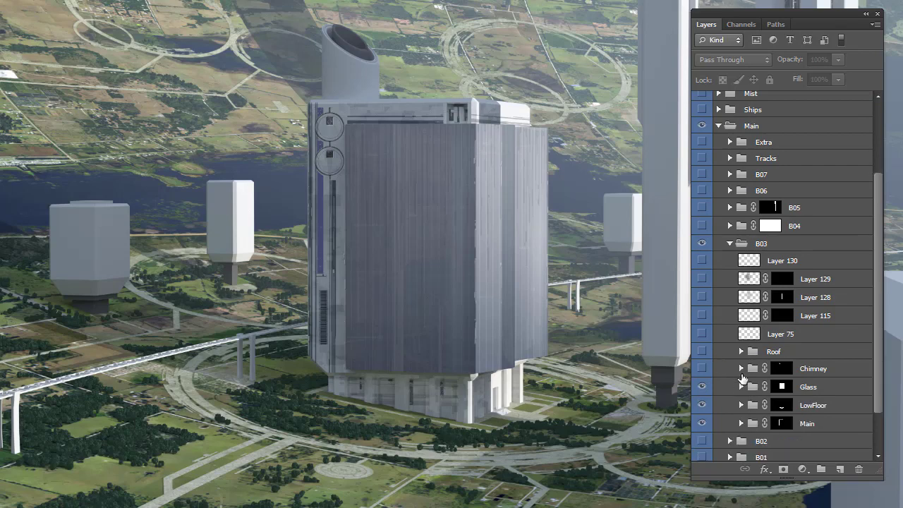
{"action": "left_click", "coordinate": [701, 368]}
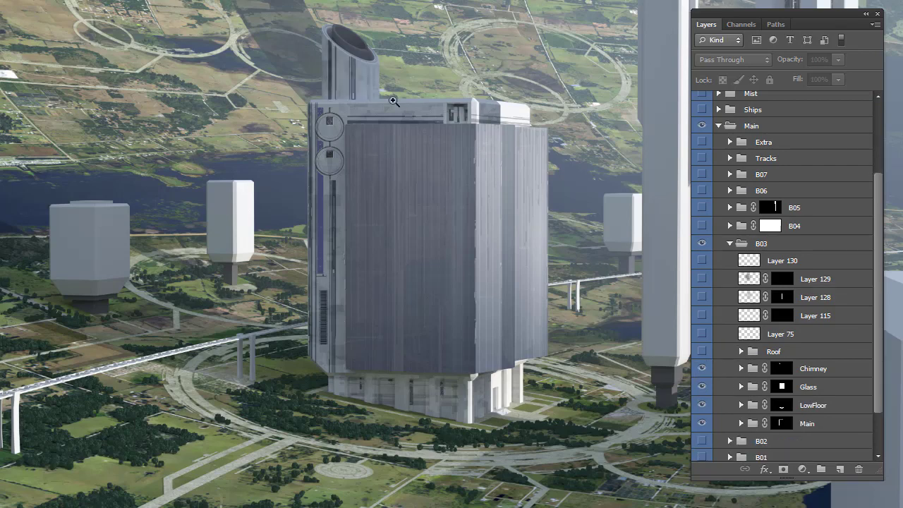
{"action": "left_click", "coordinate": [701, 334]}
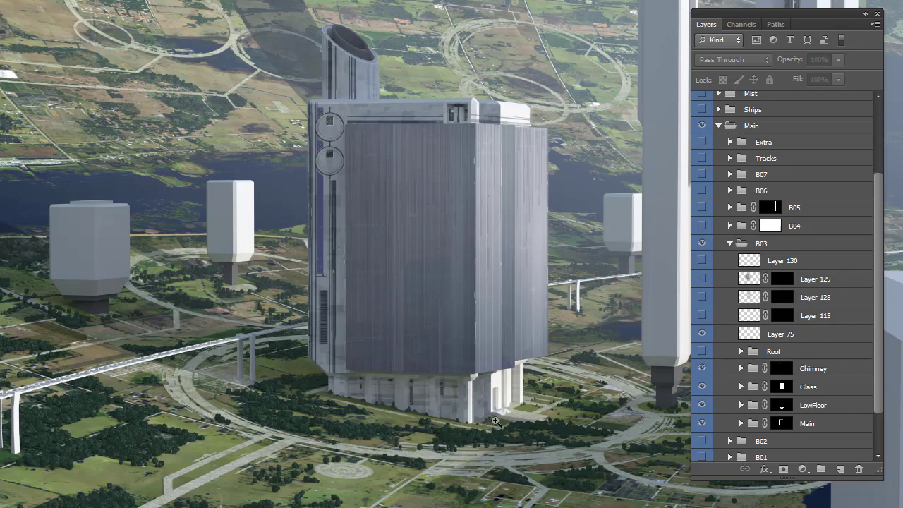
{"action": "left_click", "coordinate": [701, 333]}
{"action": "left_click", "coordinate": [701, 333]}
Step: Show the Roof details and the Layer 115, Layer 128 and Layer 129 stripes
{"action": "left_click", "coordinate": [705, 353]}
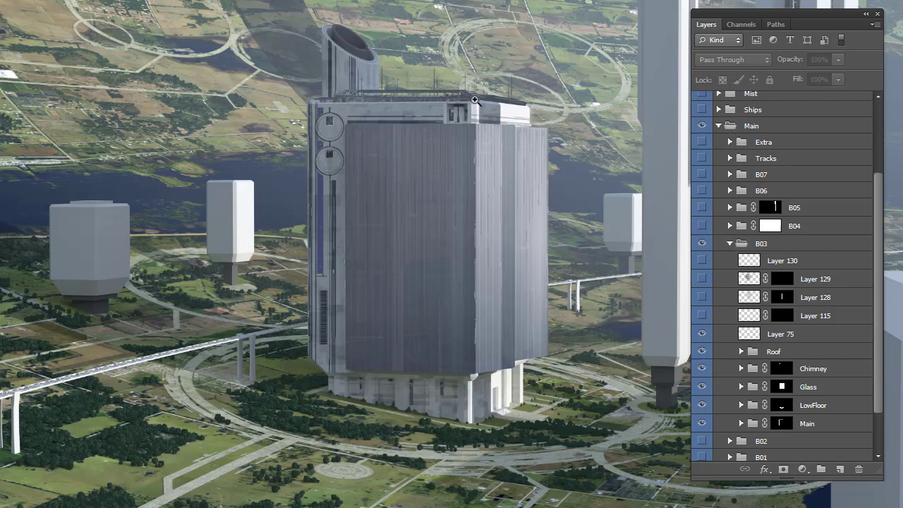
{"action": "left_click", "coordinate": [700, 334]}
{"action": "left_click", "coordinate": [702, 315]}
{"action": "left_click", "coordinate": [703, 317]}
{"action": "left_click", "coordinate": [702, 298]}
{"action": "left_click", "coordinate": [703, 280]}
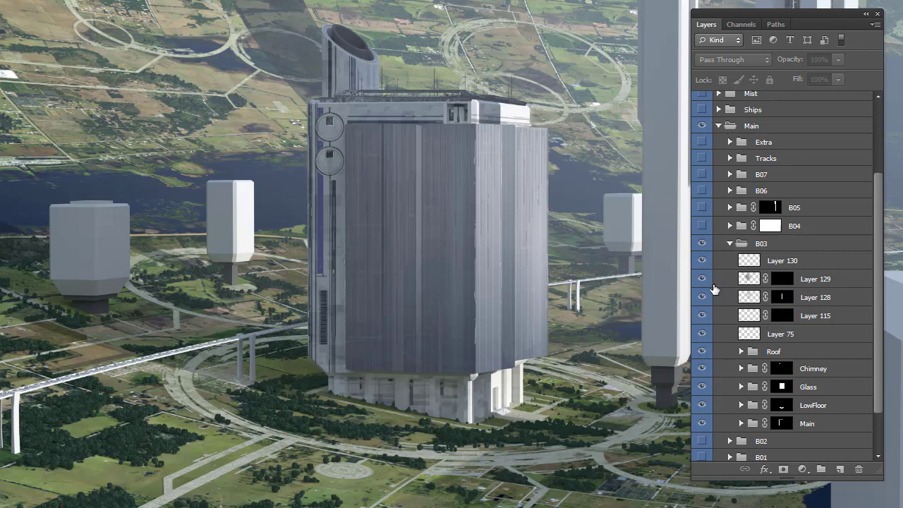
{"action": "scroll", "coordinate": [708, 302], "scroll_direction": "down", "scroll_amount": 3}
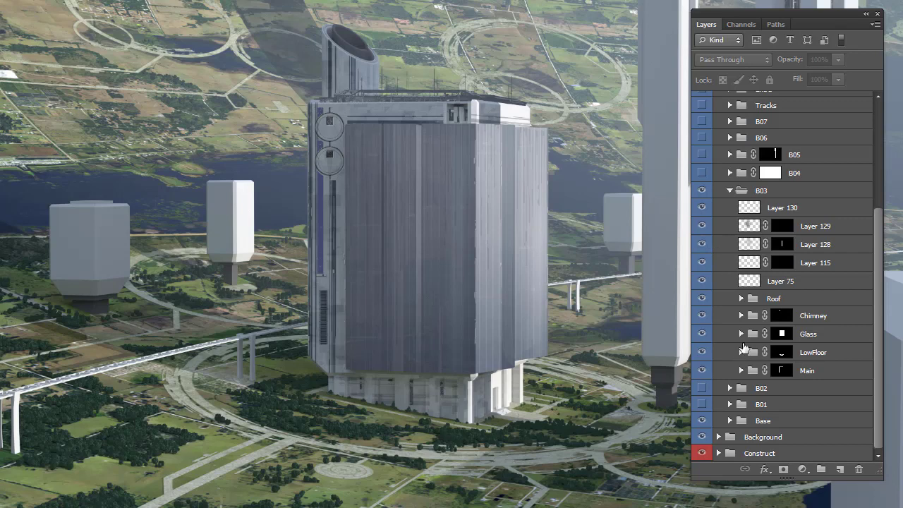